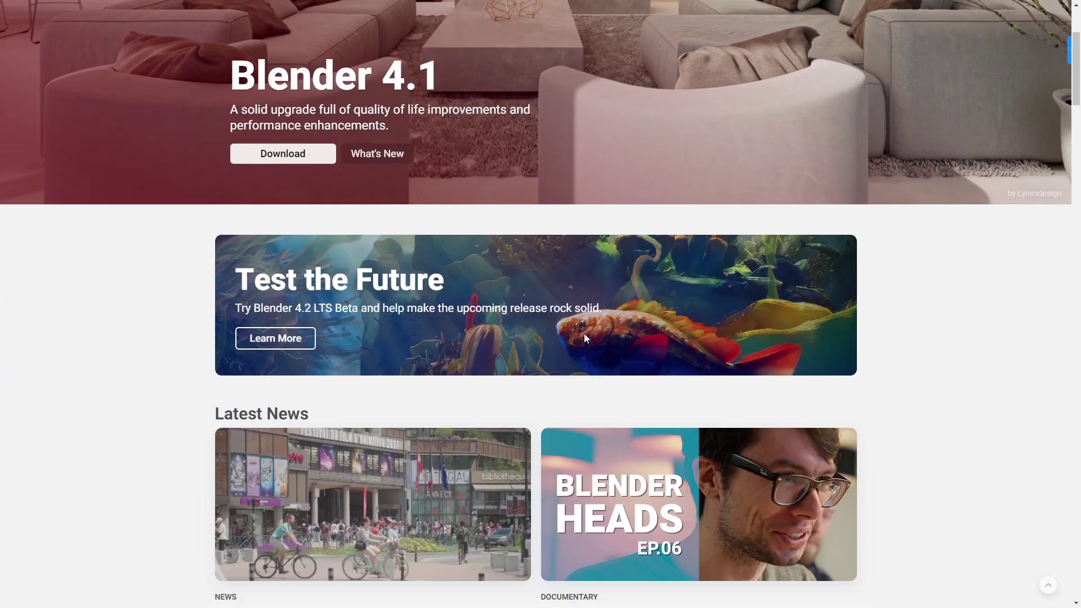
# - Open the Blender 4.2 LTS Beta blog post and follow its EEVEE link to the 4.2 EEVEE release notes
pyautogui.click(274, 340)
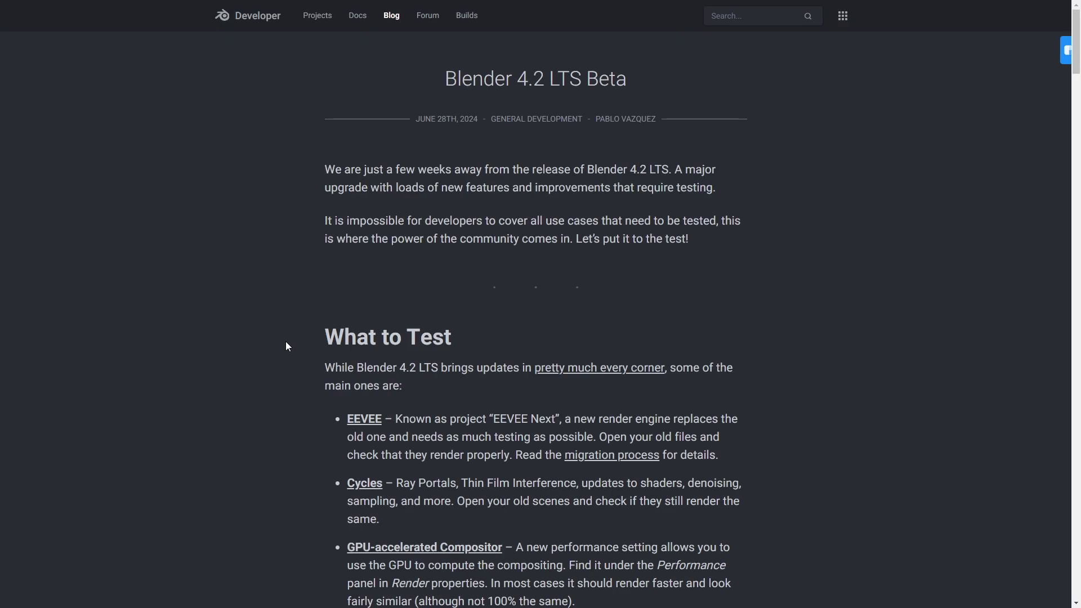
pyautogui.moveTo(321, 166); pyautogui.dragTo(482, 173)
pyautogui.scroll(-3, 426, 267)
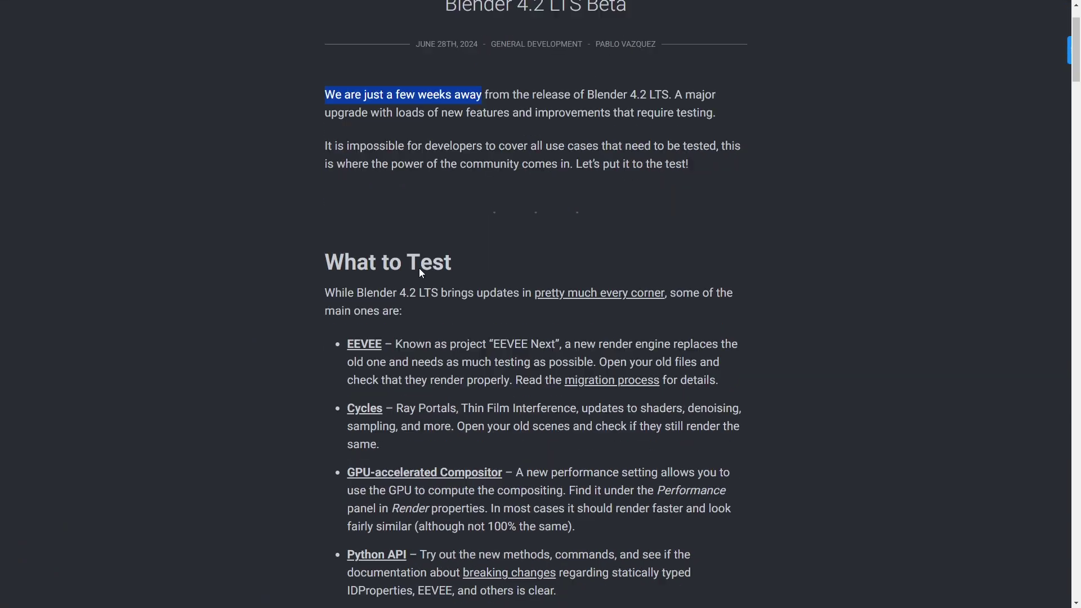
pyautogui.moveTo(492, 232); pyautogui.dragTo(562, 235)
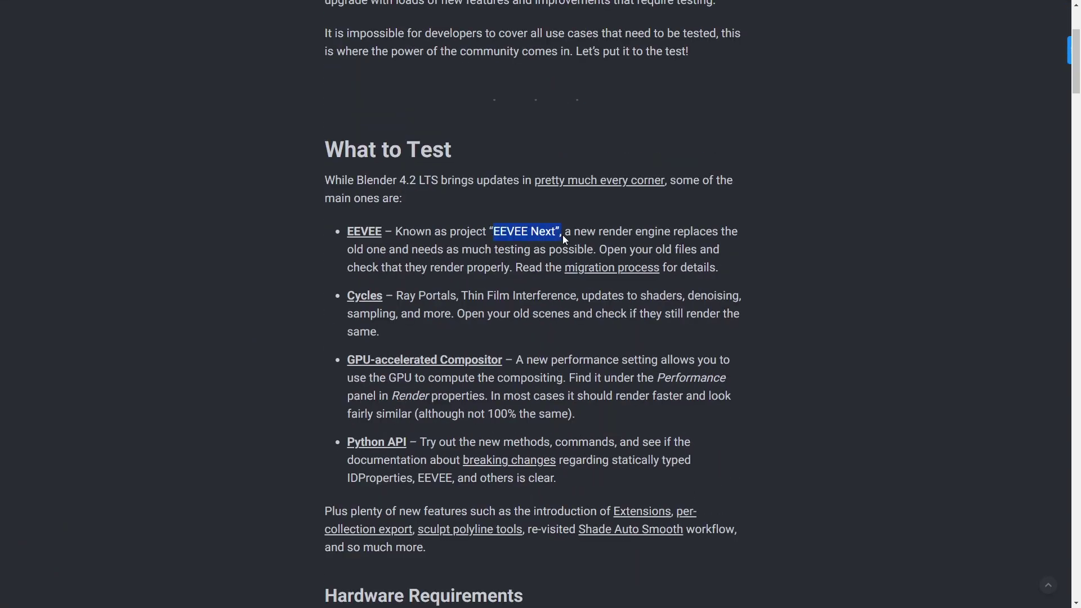
pyautogui.scroll(-1, 432, 276)
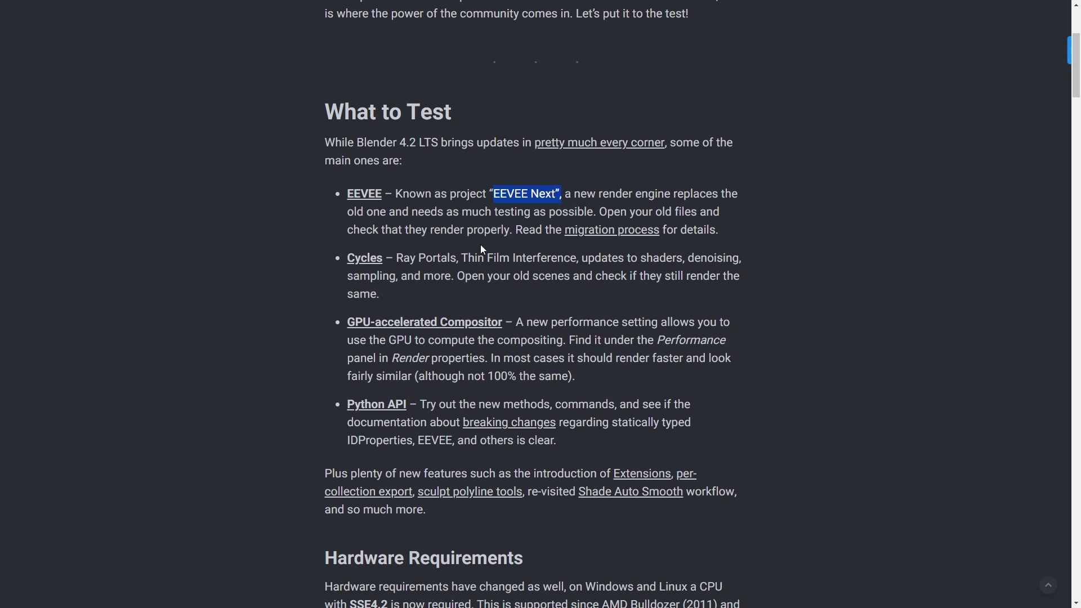
pyautogui.click(364, 194)
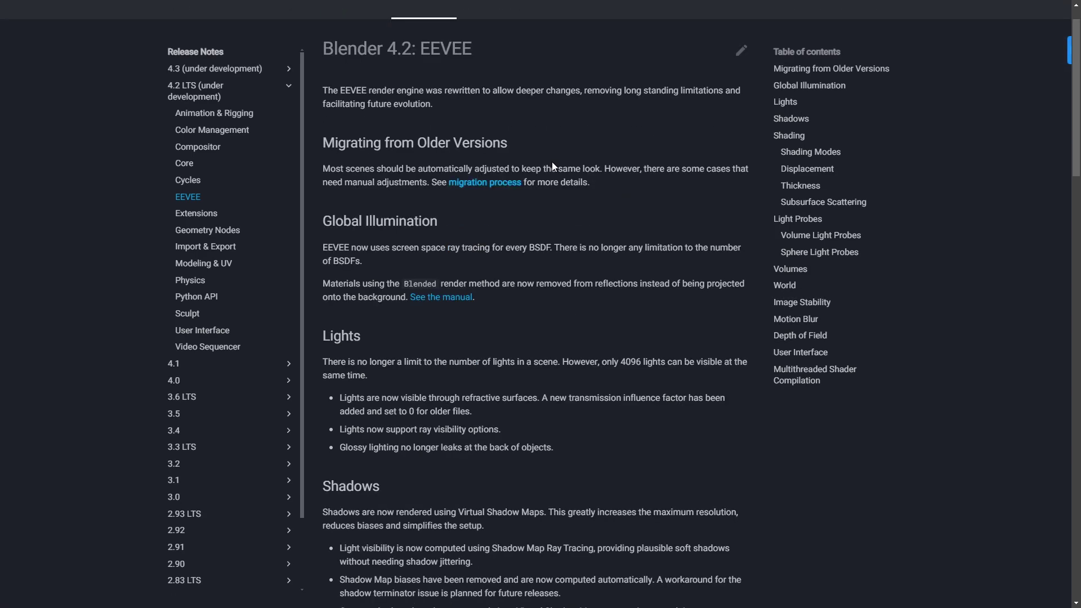
pyautogui.scroll(-3, 552, 163)
pyautogui.scroll(-1, 552, 164)
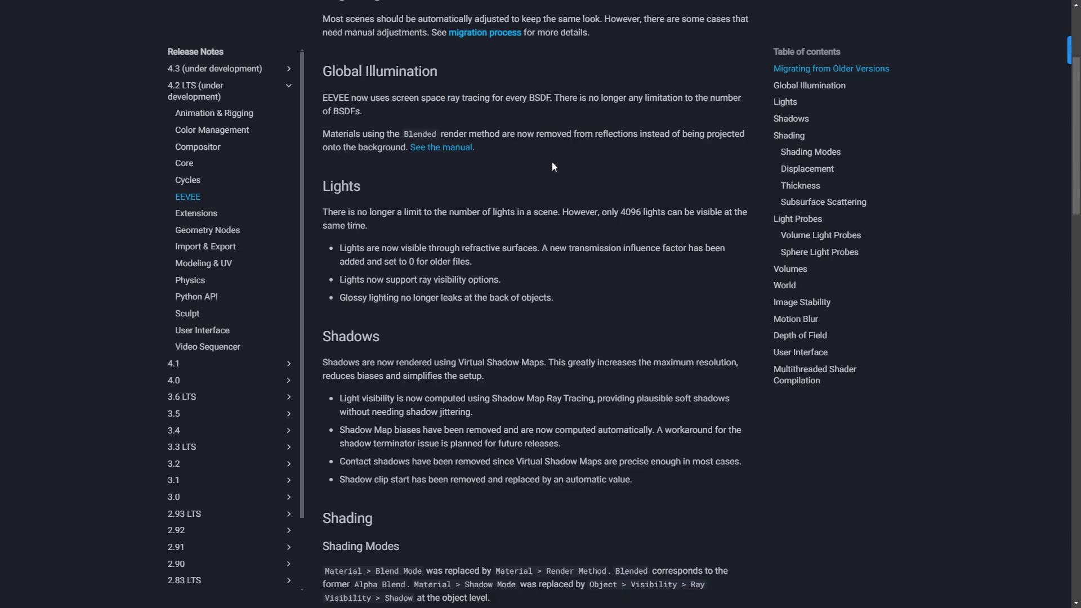
pyautogui.scroll(-2, 554, 165)
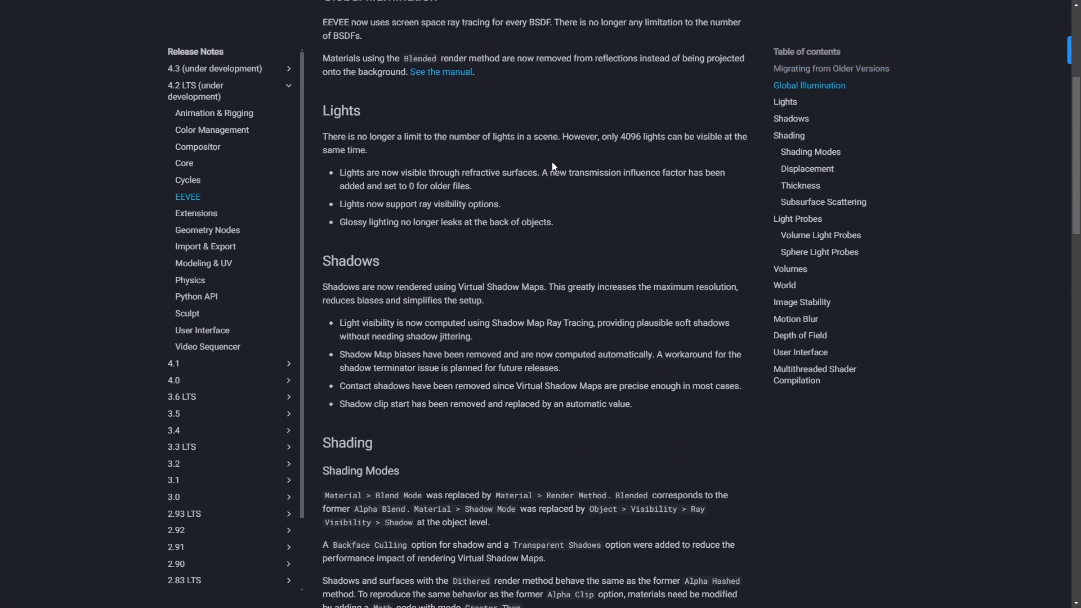
pyautogui.scroll(-3, 552, 163)
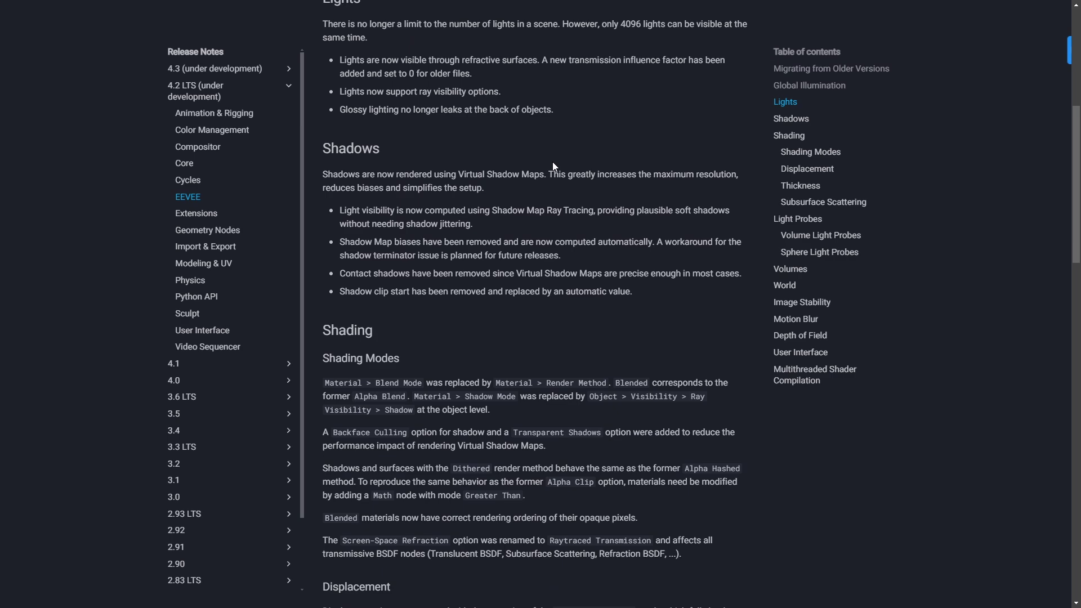
pyautogui.scroll(-5, 553, 162)
pyautogui.scroll(-2, 552, 167)
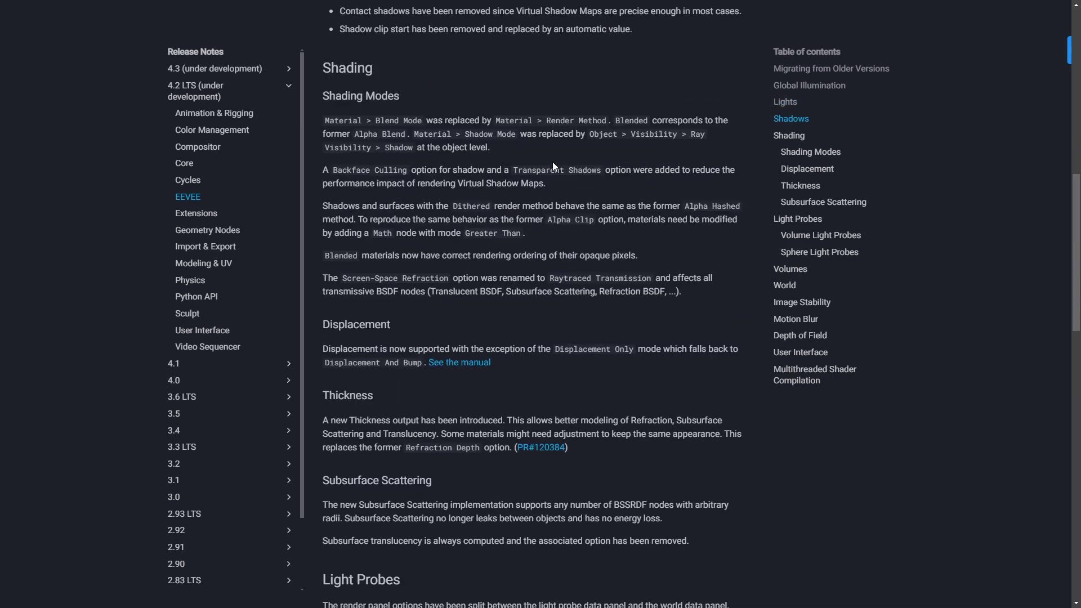
pyautogui.scroll(-4, 553, 164)
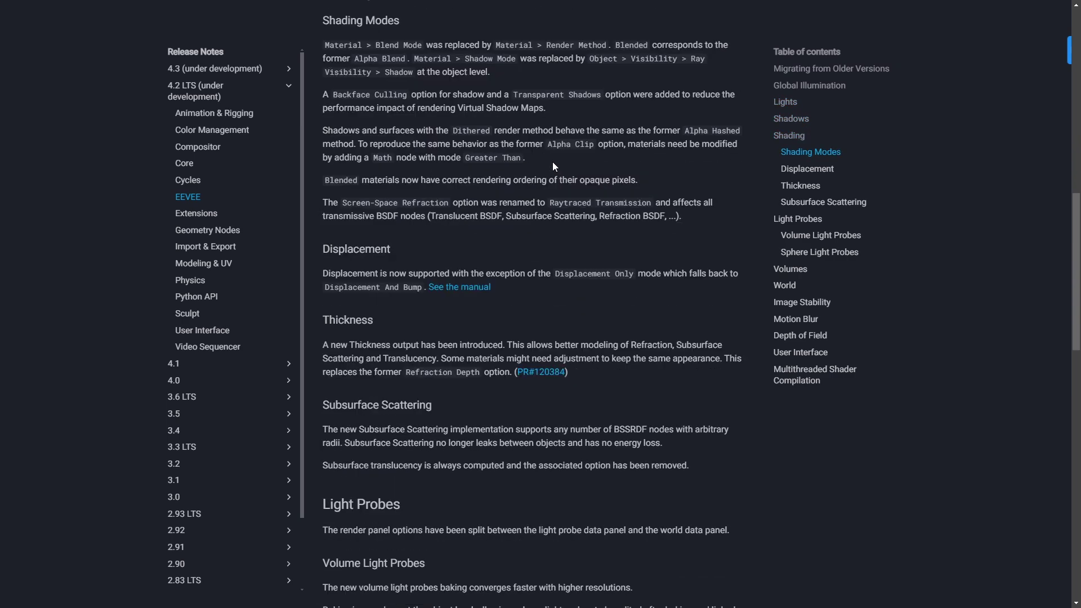
pyautogui.scroll(-6, 553, 165)
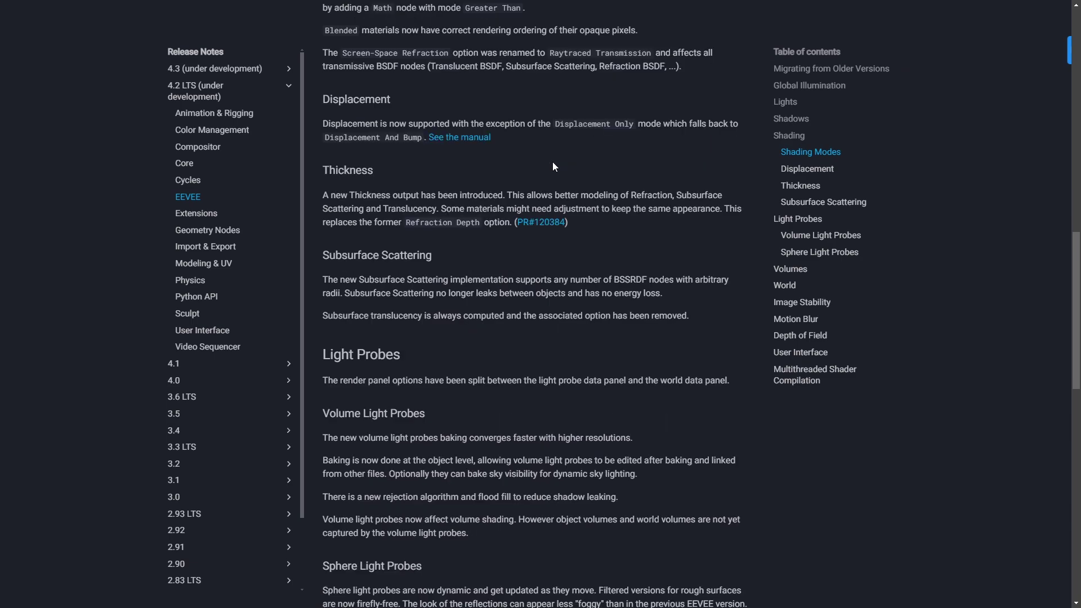
pyautogui.scroll(-3, 553, 166)
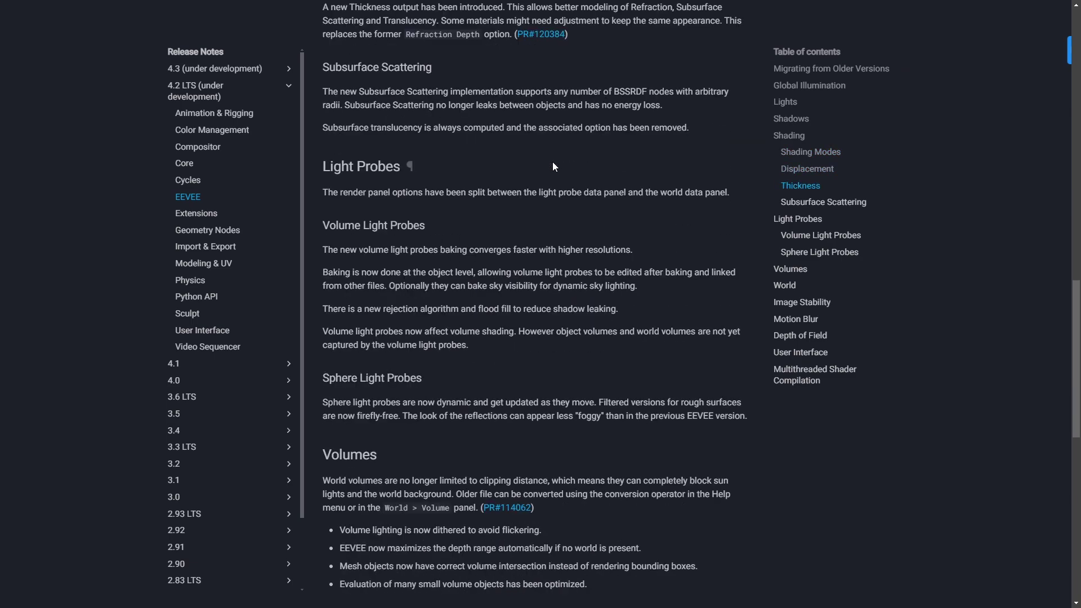
pyautogui.scroll(-7, 553, 164)
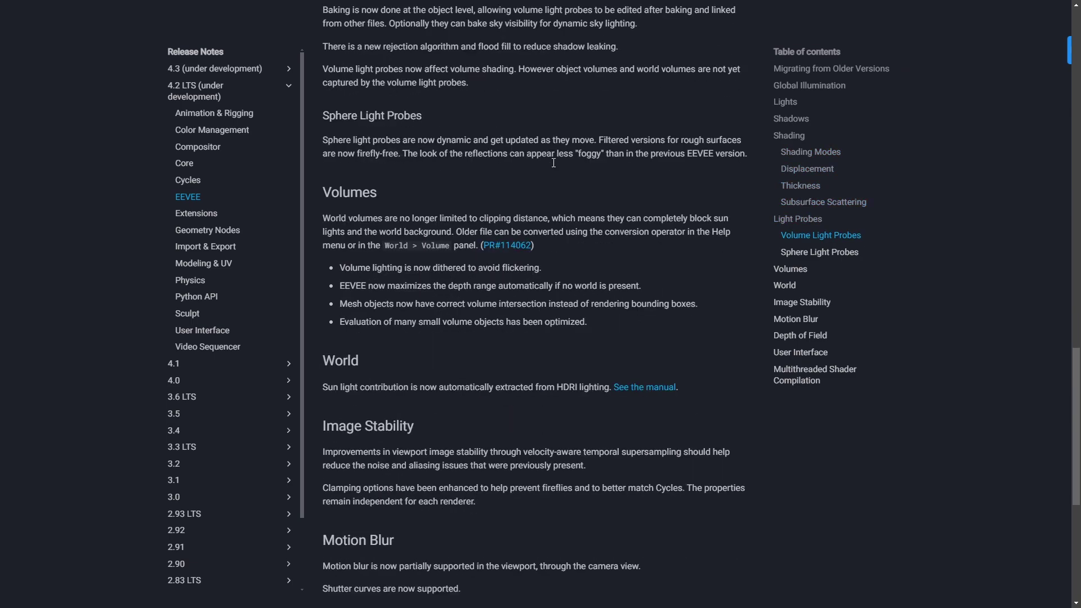
pyautogui.scroll(-4, 553, 165)
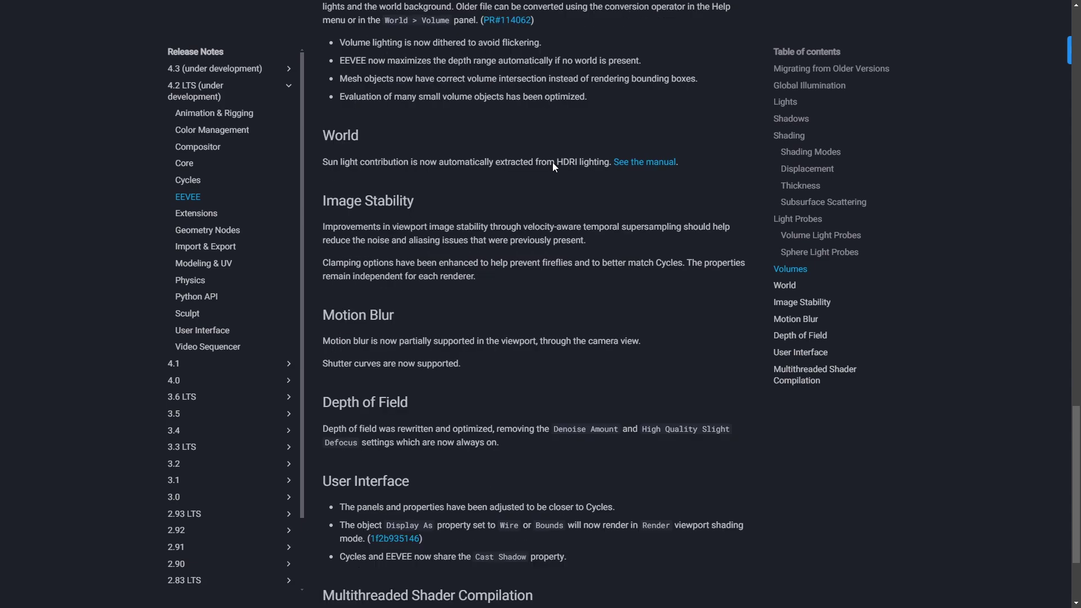
pyautogui.scroll(-4, 553, 163)
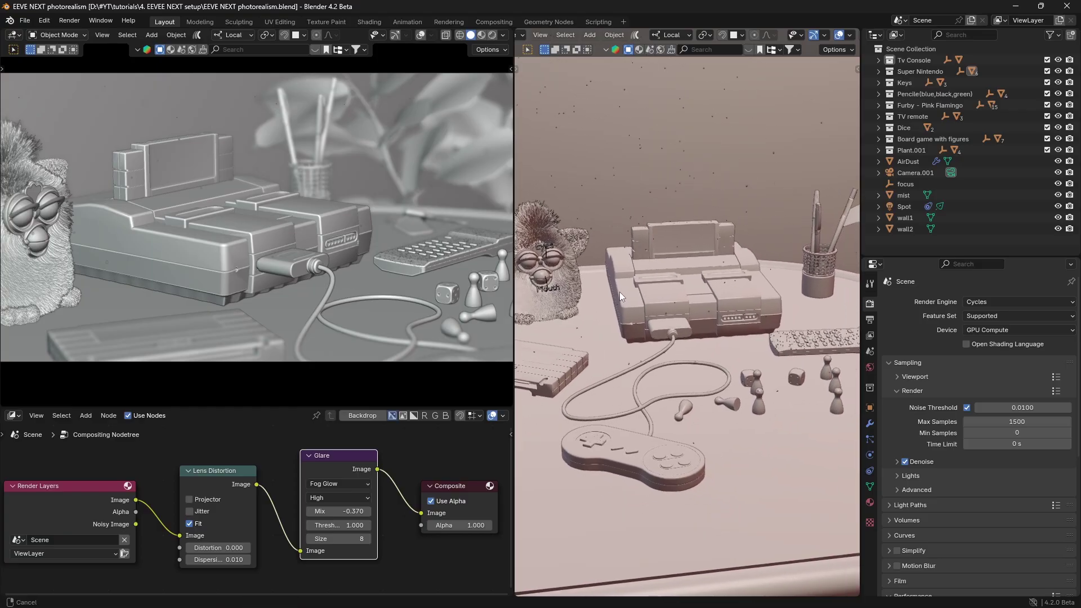
pyautogui.moveTo(620, 292); pyautogui.dragTo(665, 256, button='middle')
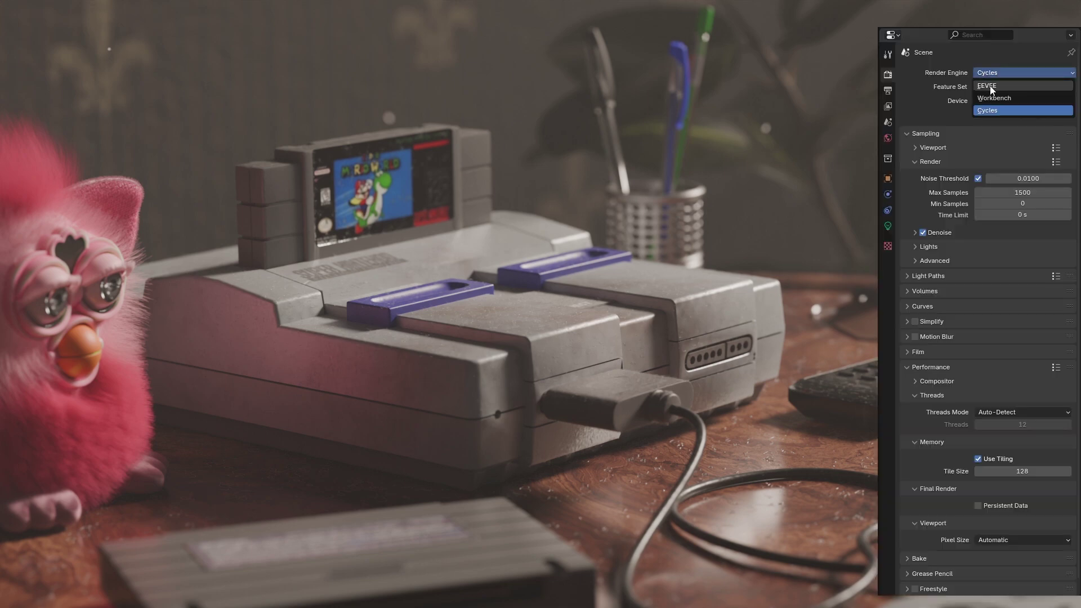
# - Set the Render Engine to EEVEE, giving 64 viewport and 64 render samples
pyautogui.click(991, 87)
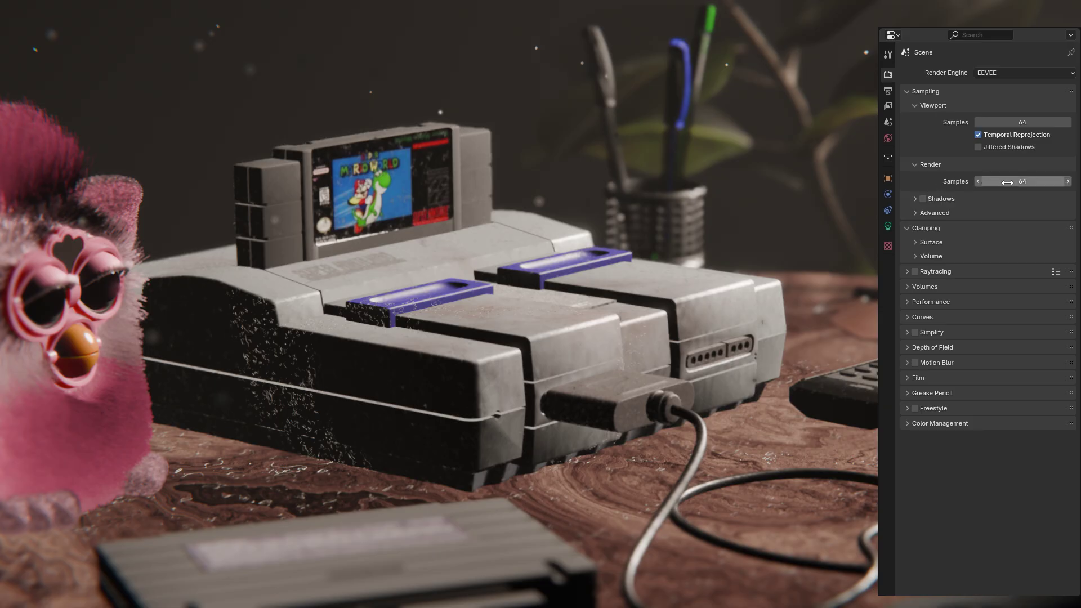
# - Set EEVEE render samples to 128 and enable Shadows for the final render
pyautogui.click(1007, 182)
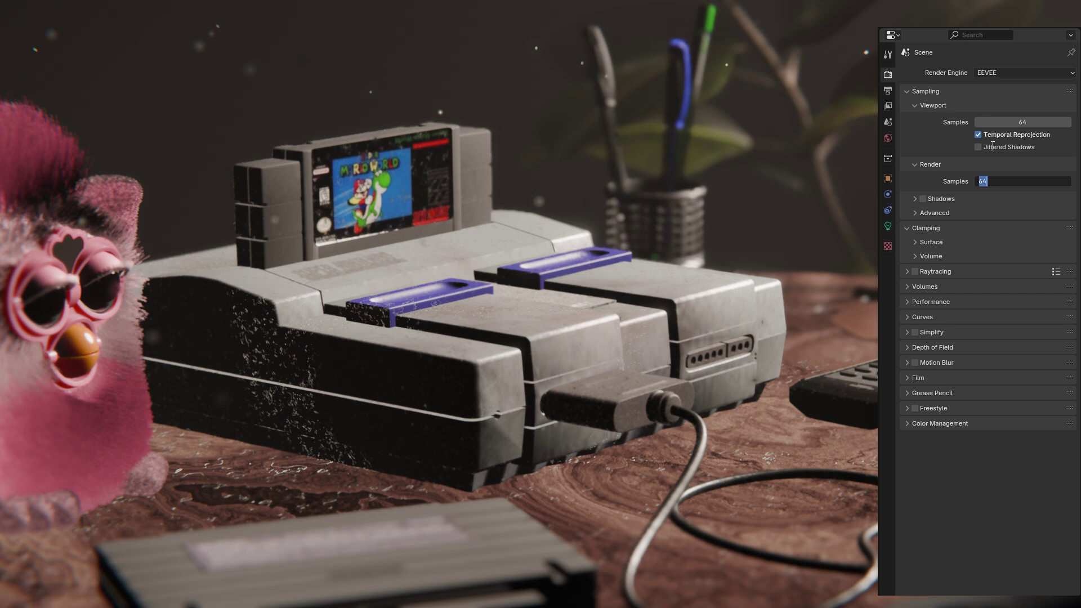
pyautogui.write('128')
pyautogui.press('Return')
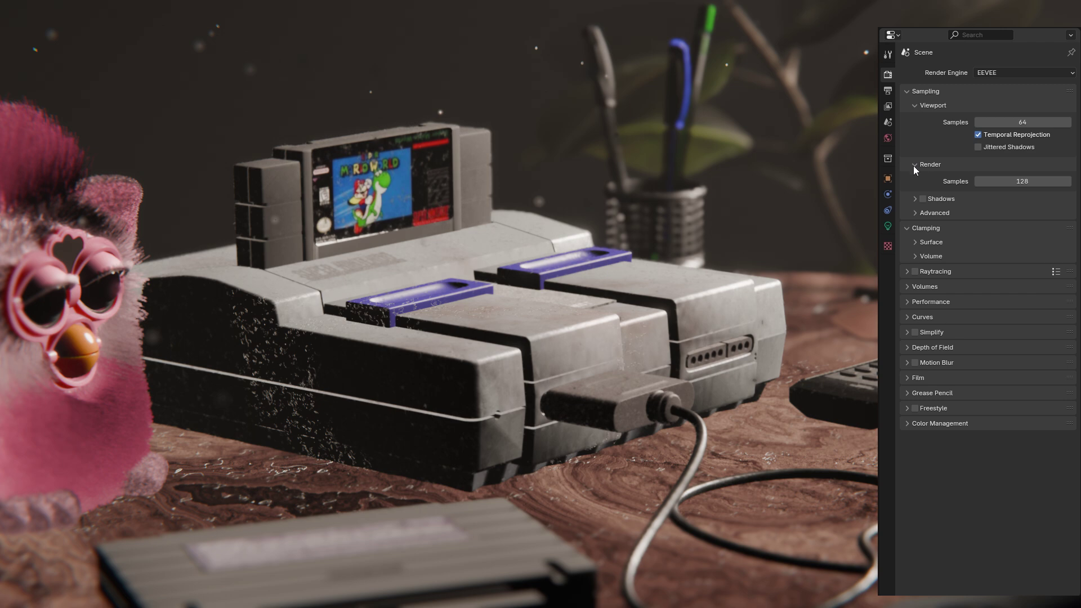
pyautogui.click(923, 198)
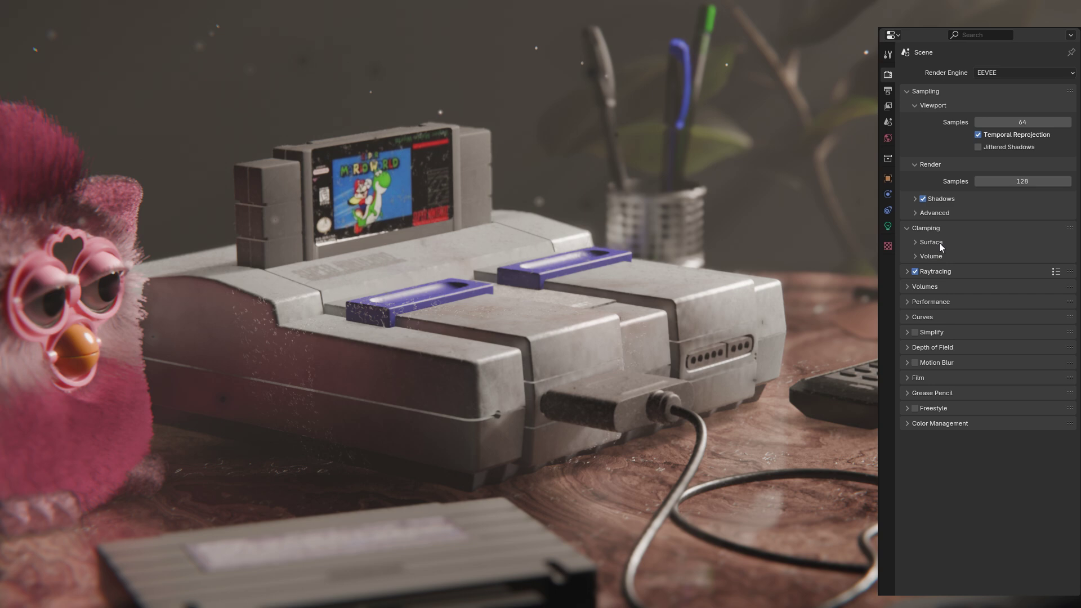
# - In the Spot light's settings, enable shadow Jitter and set Resolution Limit to 0.0001 m
pyautogui.click(888, 226)
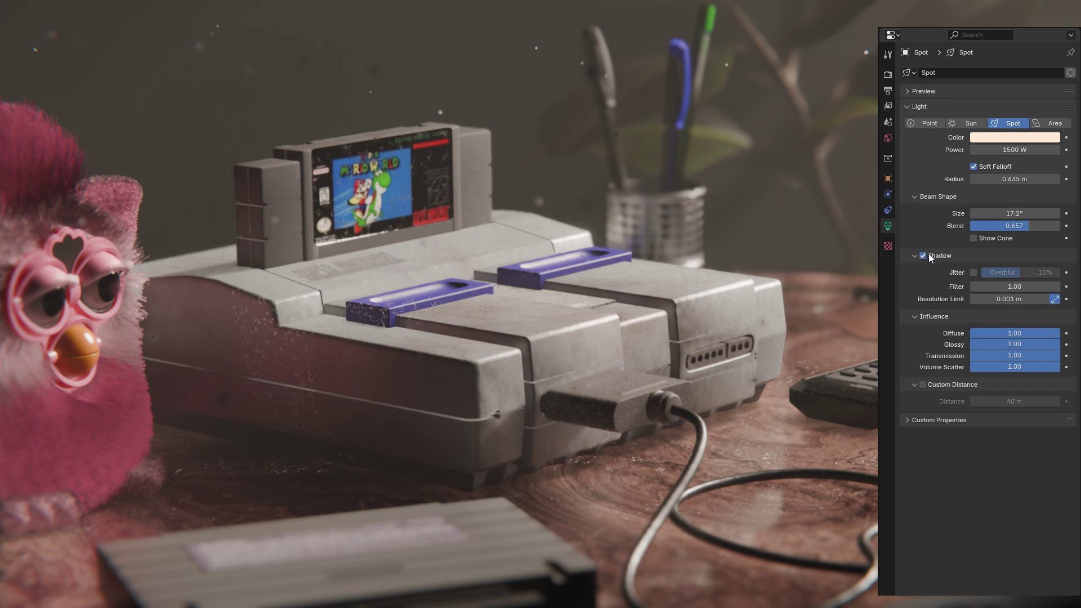
pyautogui.click(974, 273)
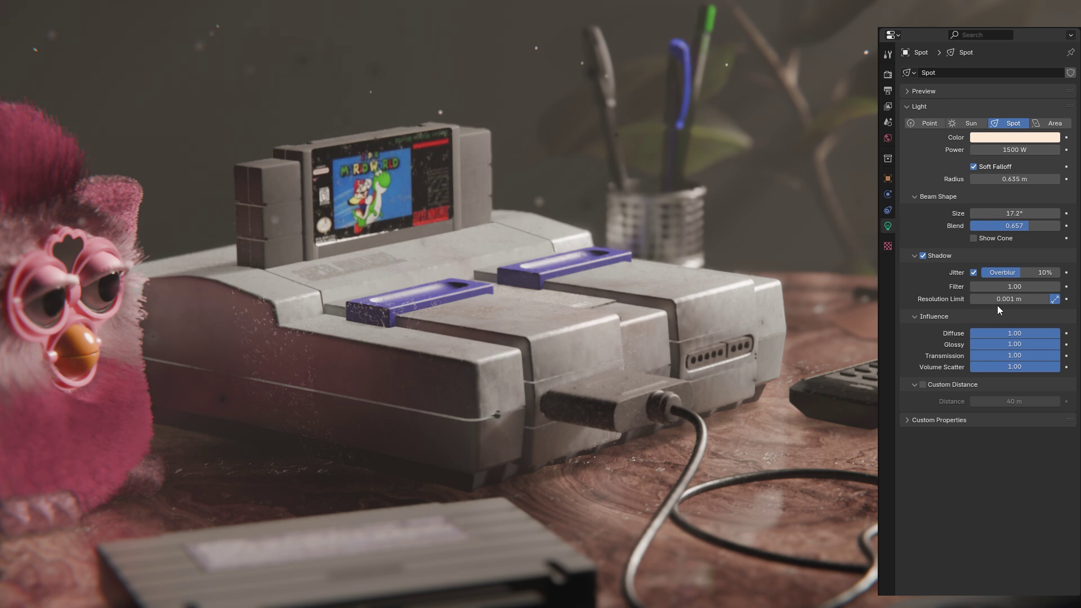
pyautogui.click(973, 300)
pyautogui.write('0.0001')
pyautogui.press('Return')
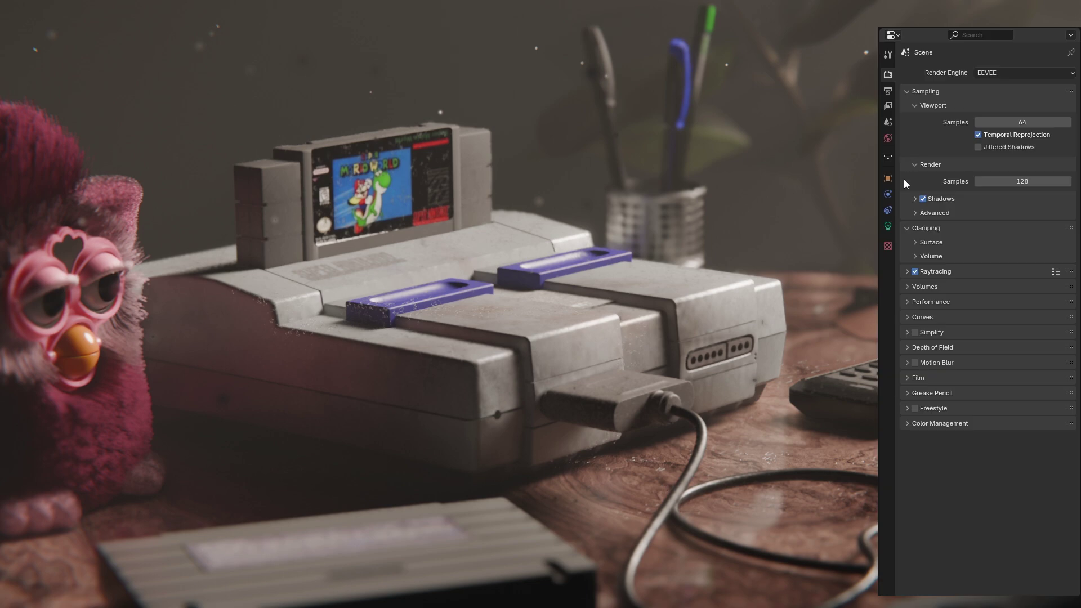
# - Raise the render shadow rays, enable Volume Shadows and set their steps to 128
pyautogui.click(911, 199)
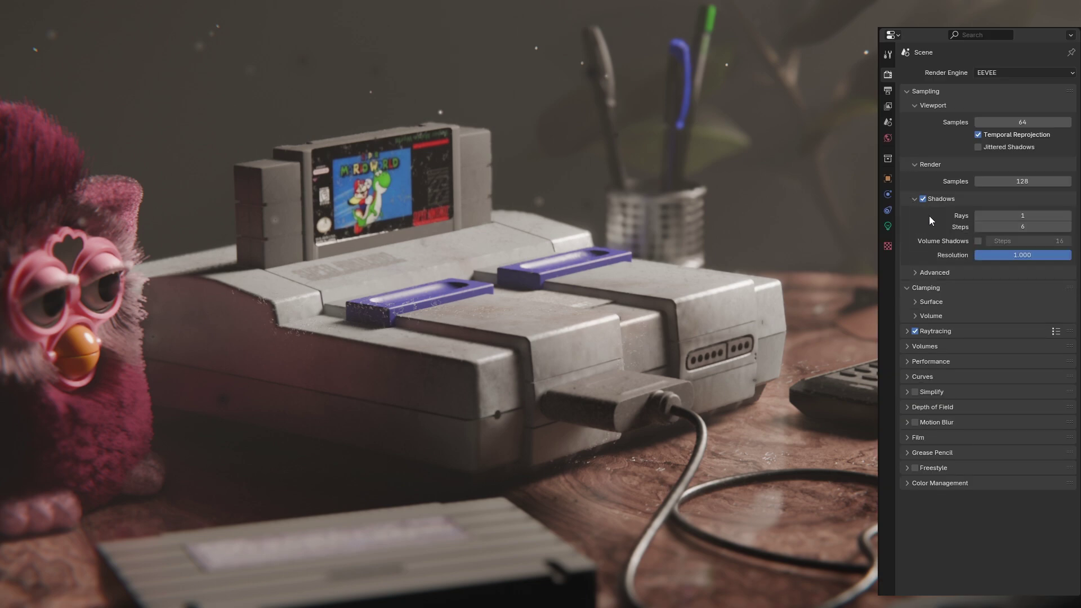
pyautogui.moveTo(1008, 215); pyautogui.dragTo(992, 232)
pyautogui.click(978, 243)
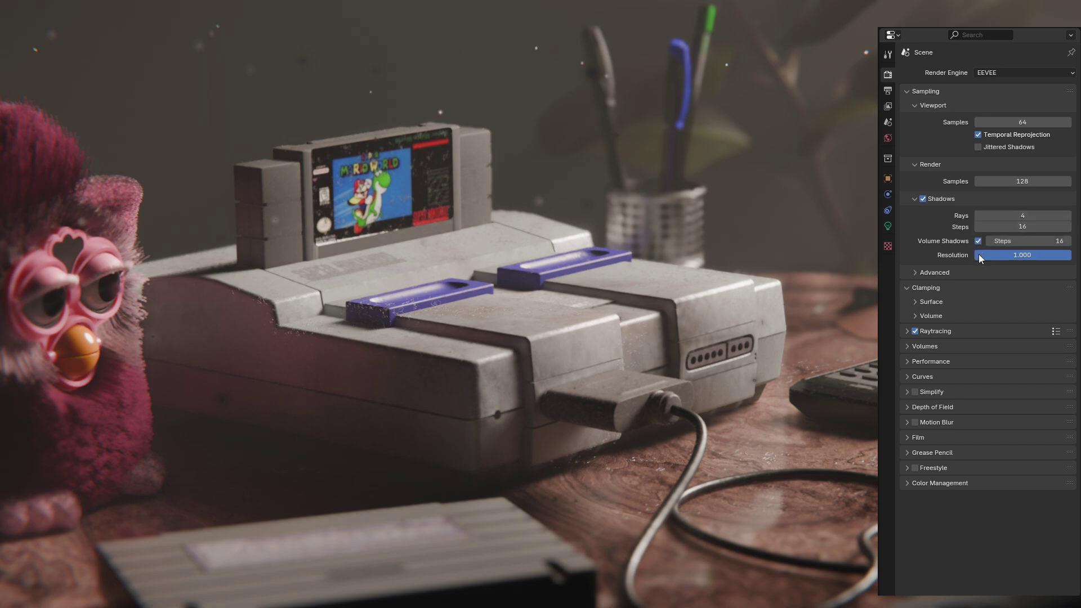
pyautogui.moveTo(1008, 241); pyautogui.dragTo(1045, 241)
# - Set Raytracing to 1:1 resolution, Max Roughness 1.000, Precision 1.000 and Thickness 60 m
pyautogui.click(905, 331)
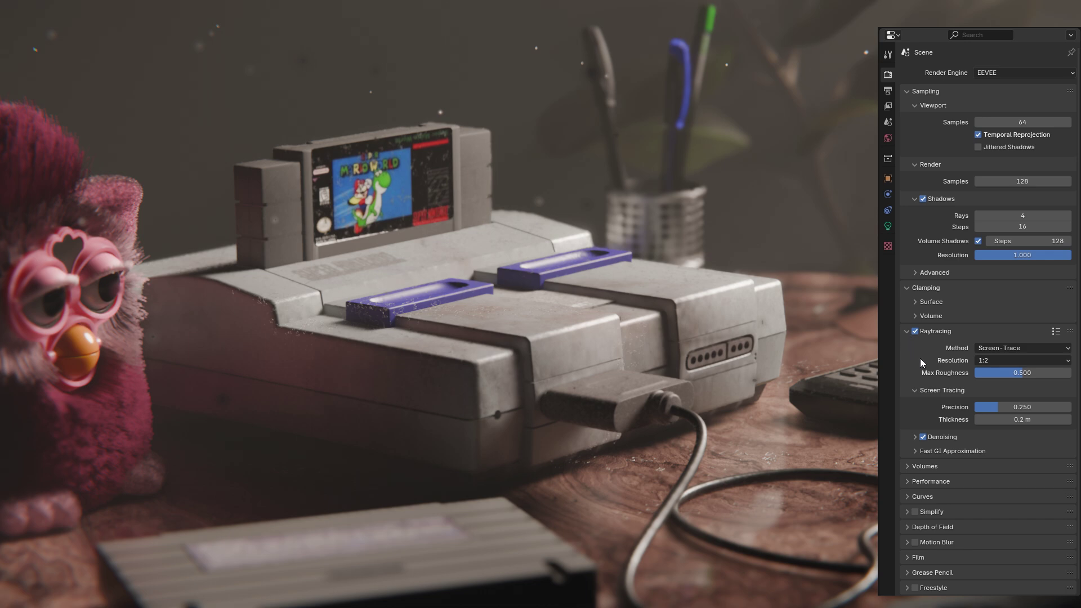
pyautogui.click(995, 361)
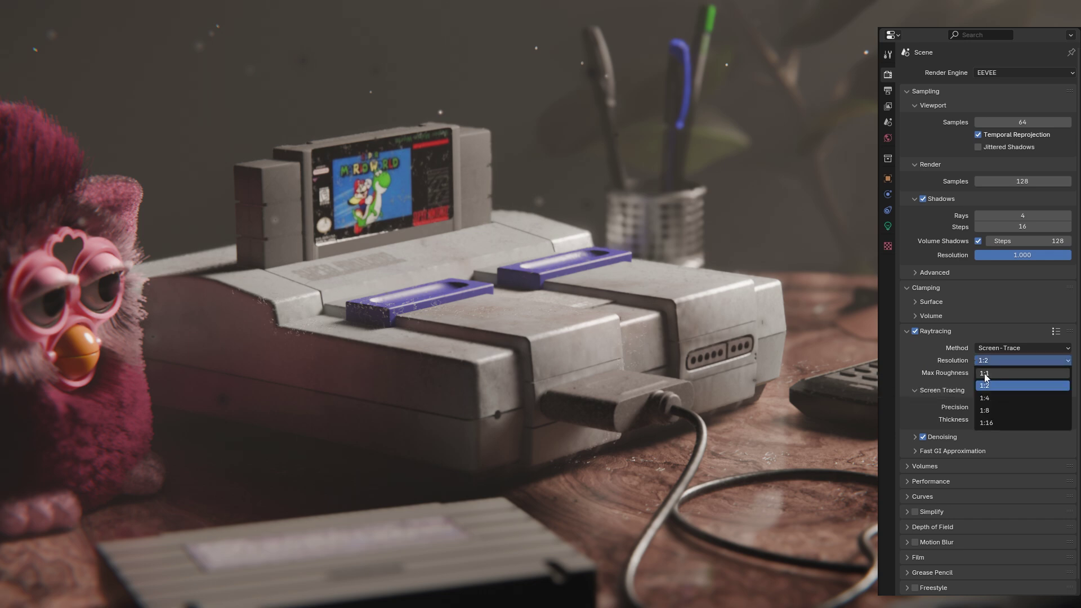
pyautogui.click(988, 374)
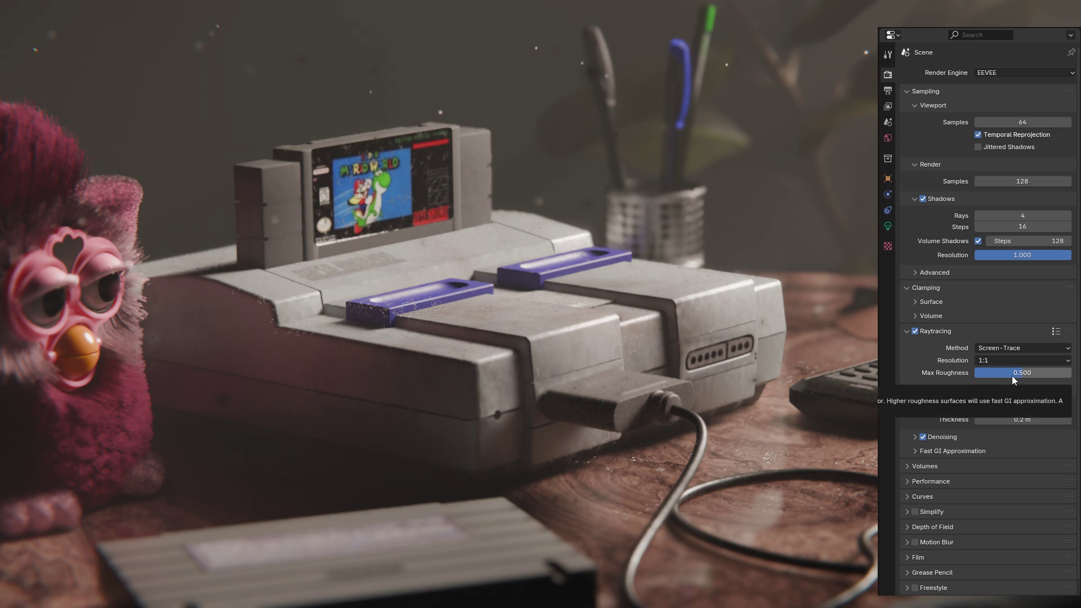
pyautogui.moveTo(995, 374); pyautogui.dragTo(1074, 377)
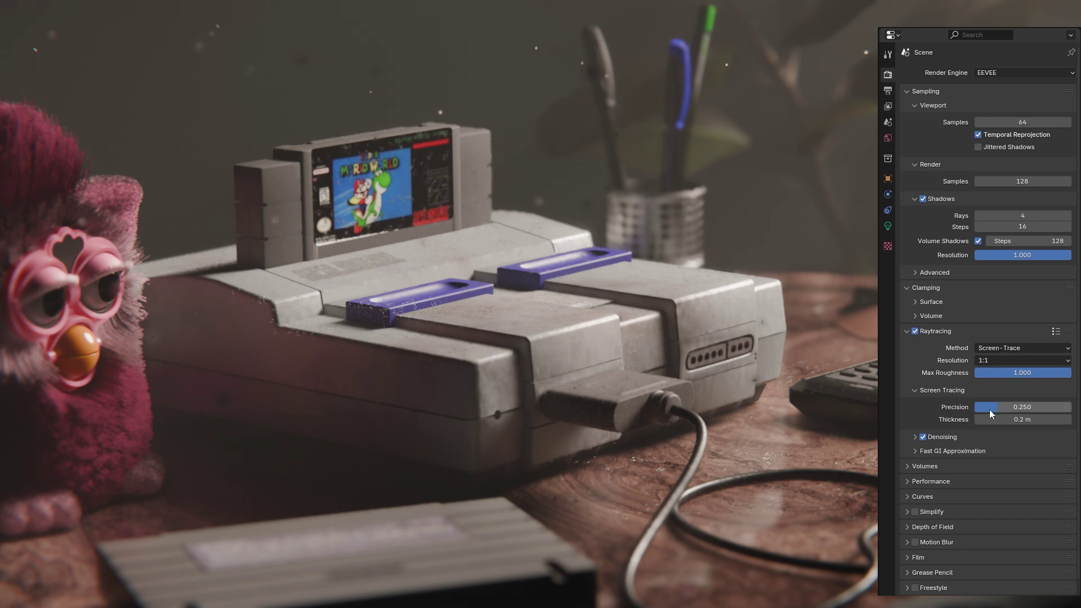
pyautogui.moveTo(989, 408); pyautogui.dragTo(1072, 408)
pyautogui.click(1008, 420)
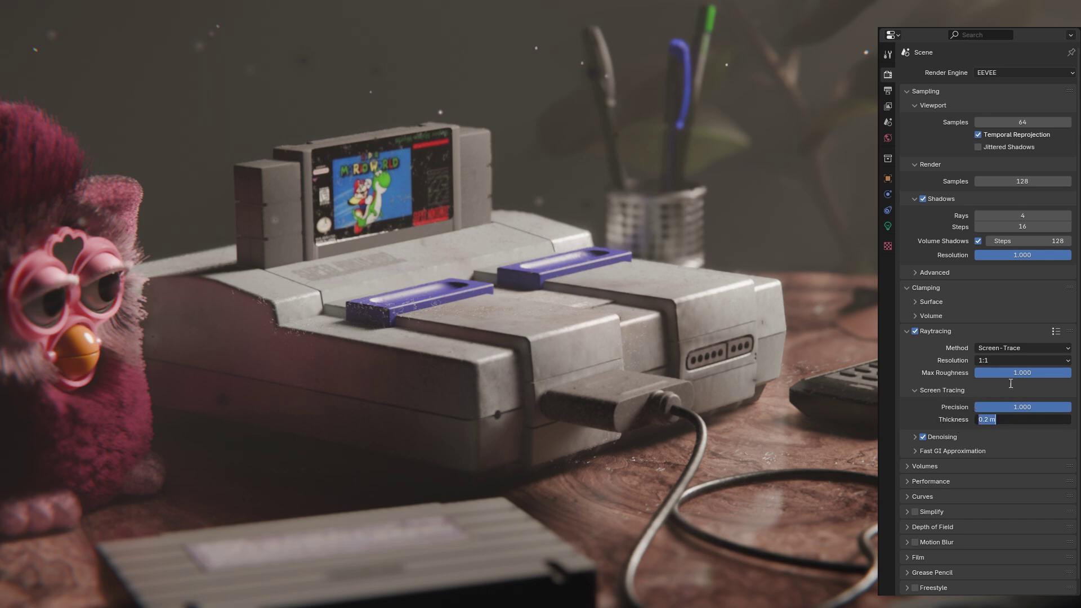
pyautogui.press('BackSpace')
pyautogui.write('60')
pyautogui.press('Return')
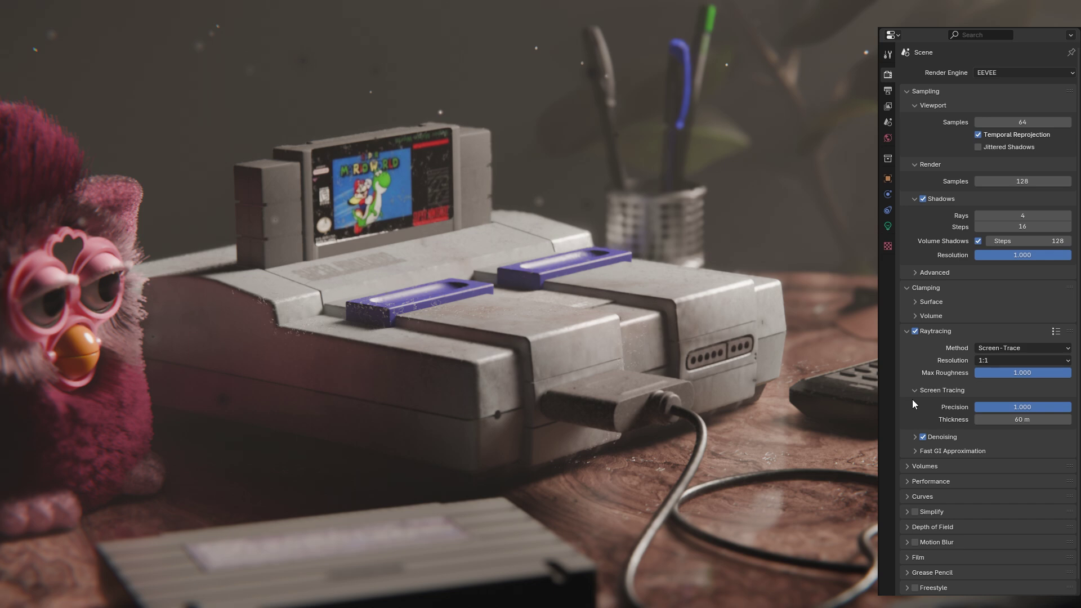
# - Give Fast GI Approximation 1:1 resolution, 16 rays, 64 steps and 1.000 precision
pyautogui.click(915, 451)
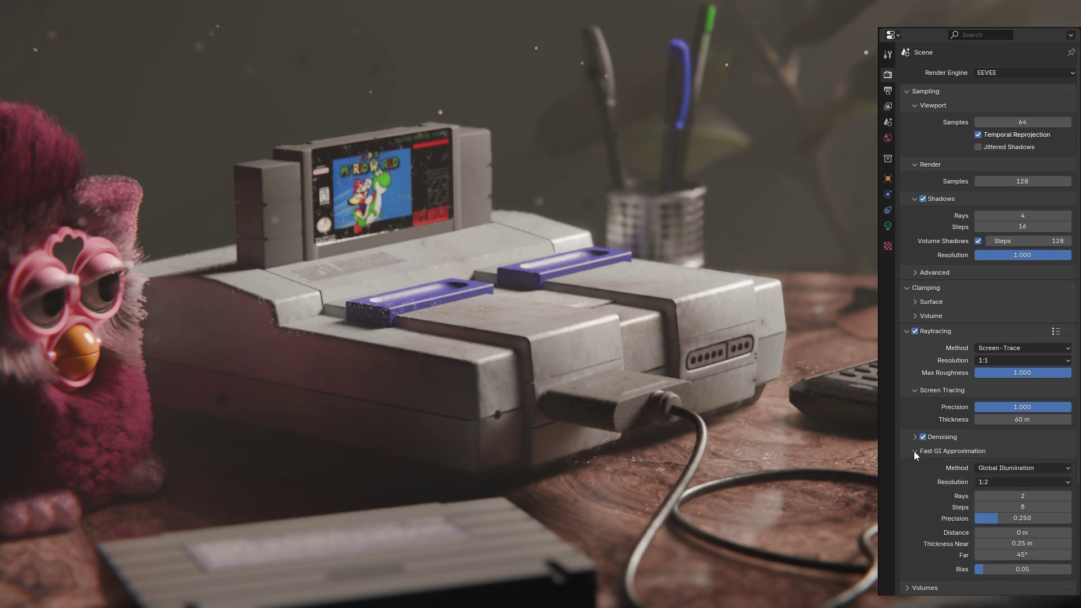
pyautogui.click(986, 482)
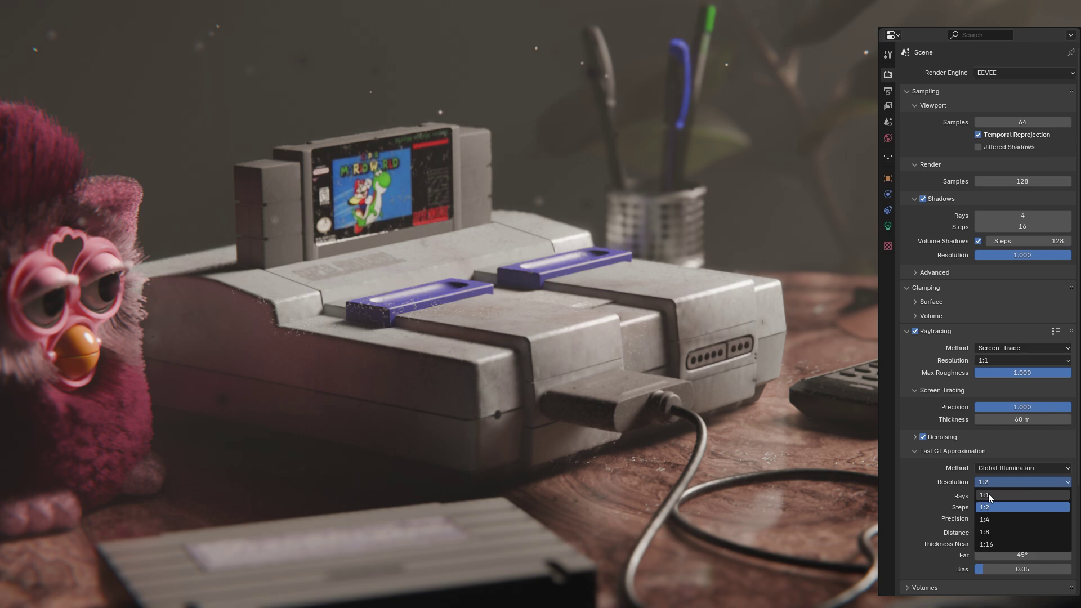
pyautogui.click(988, 493)
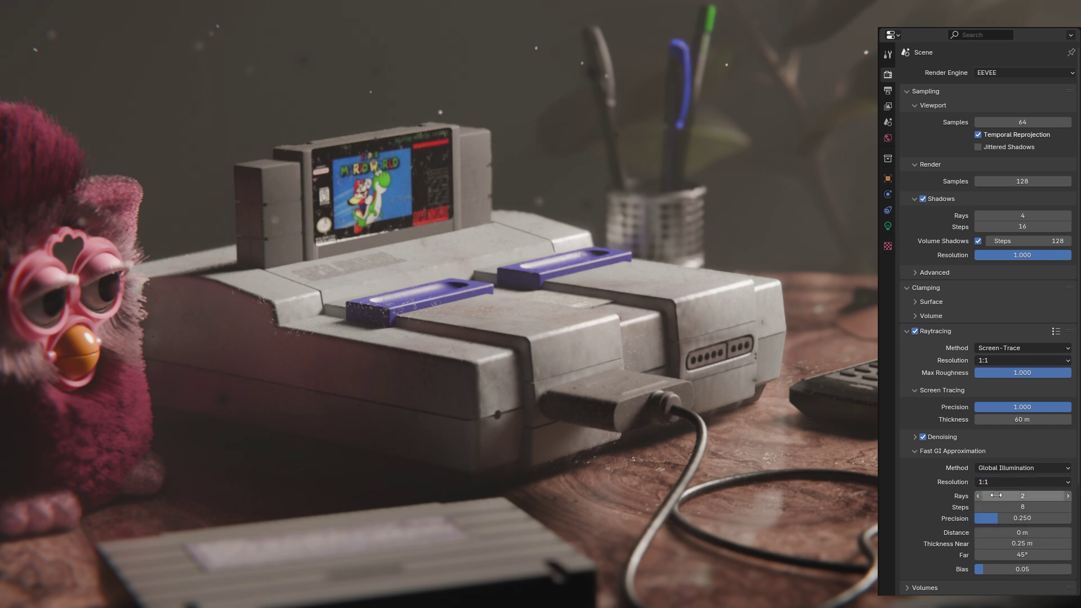
pyautogui.moveTo(996, 495); pyautogui.dragTo(1047, 507)
pyautogui.scroll(-1, 938, 492)
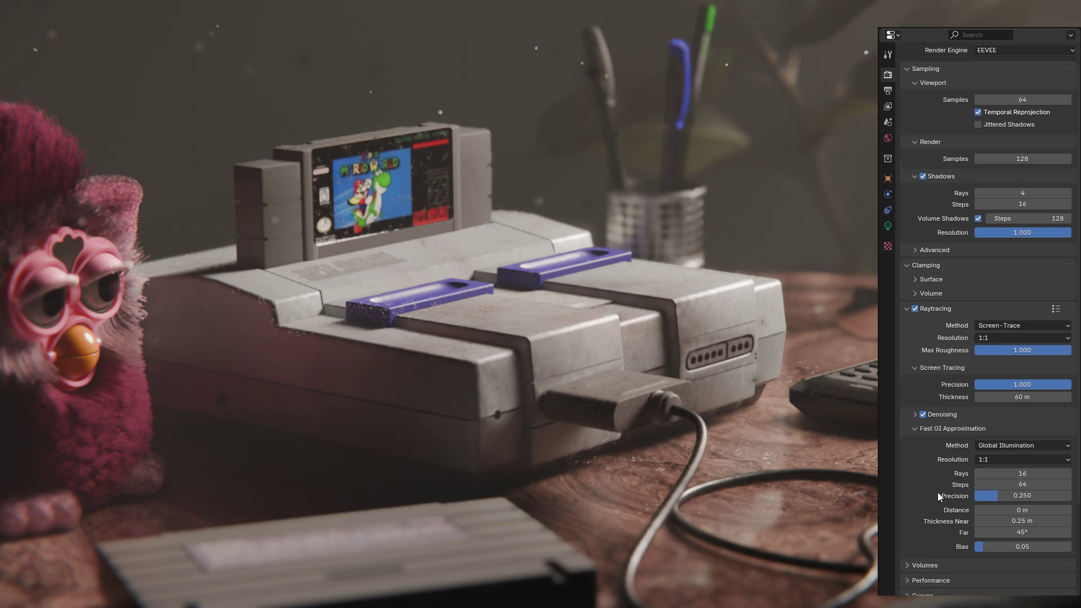
pyautogui.moveTo(992, 499); pyautogui.dragTo(1073, 499)
pyautogui.scroll(-3, 932, 457)
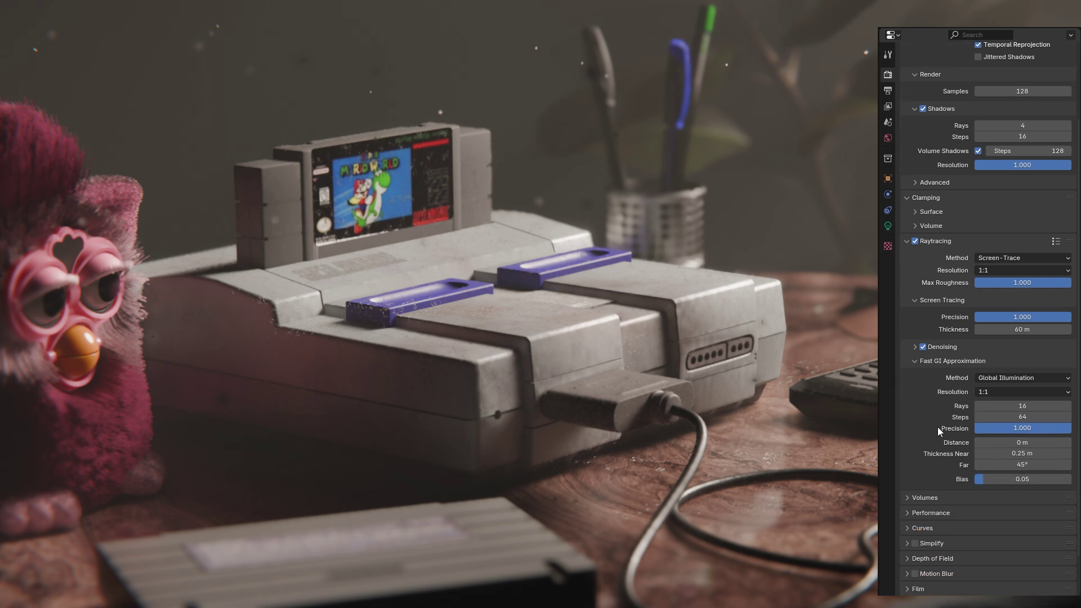
pyautogui.scroll(-2, 934, 427)
# - Set Volumes to 1:2 resolution, 256 steps and Distribution 1.000
pyautogui.click(908, 454)
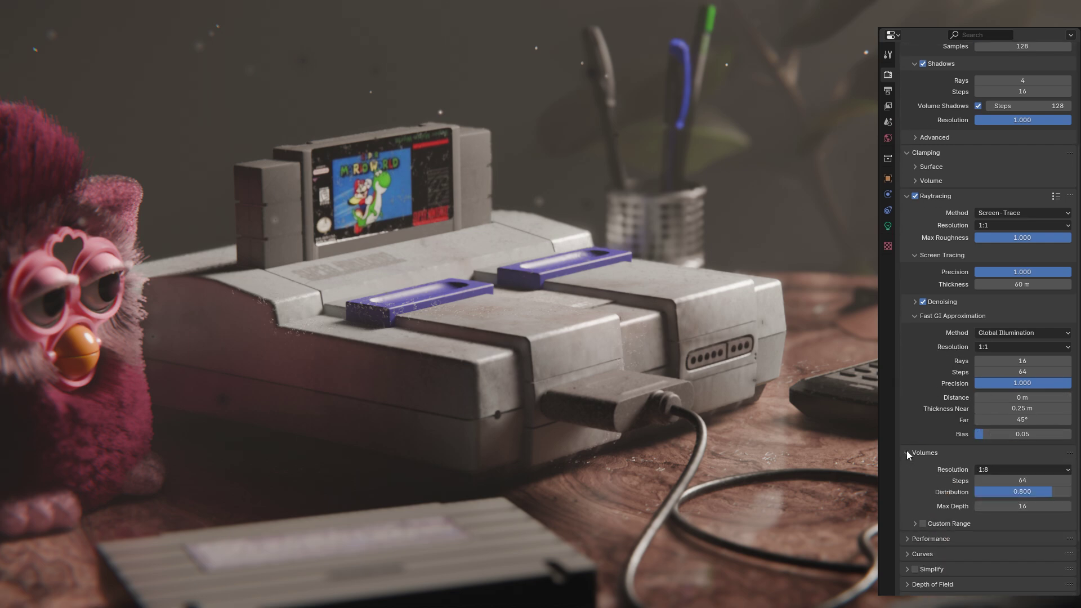
pyautogui.click(994, 470)
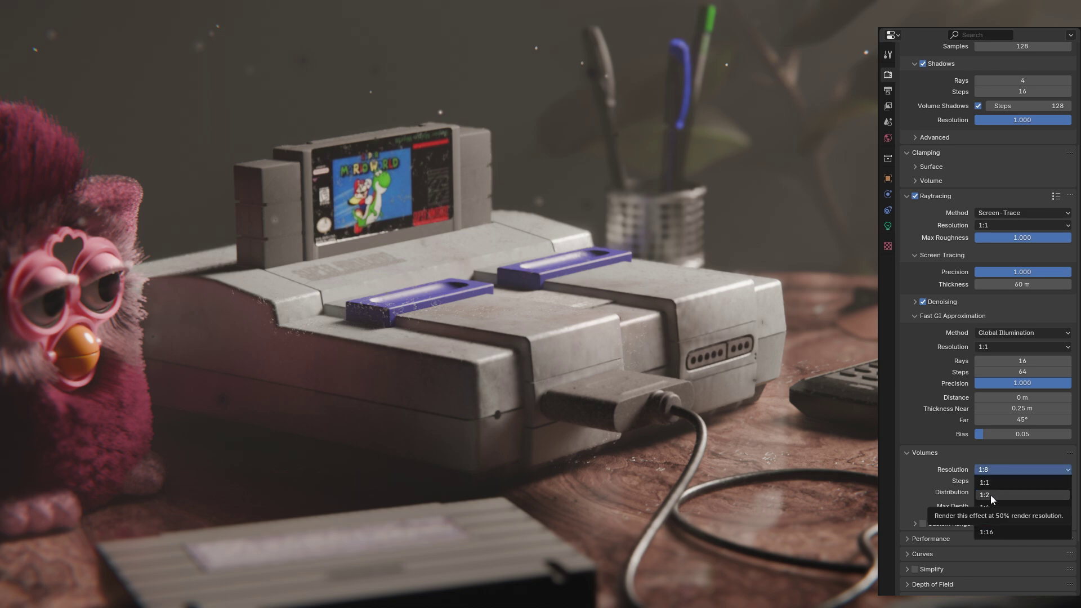
pyautogui.click(991, 495)
pyautogui.moveTo(1022, 480); pyautogui.dragTo(1073, 481)
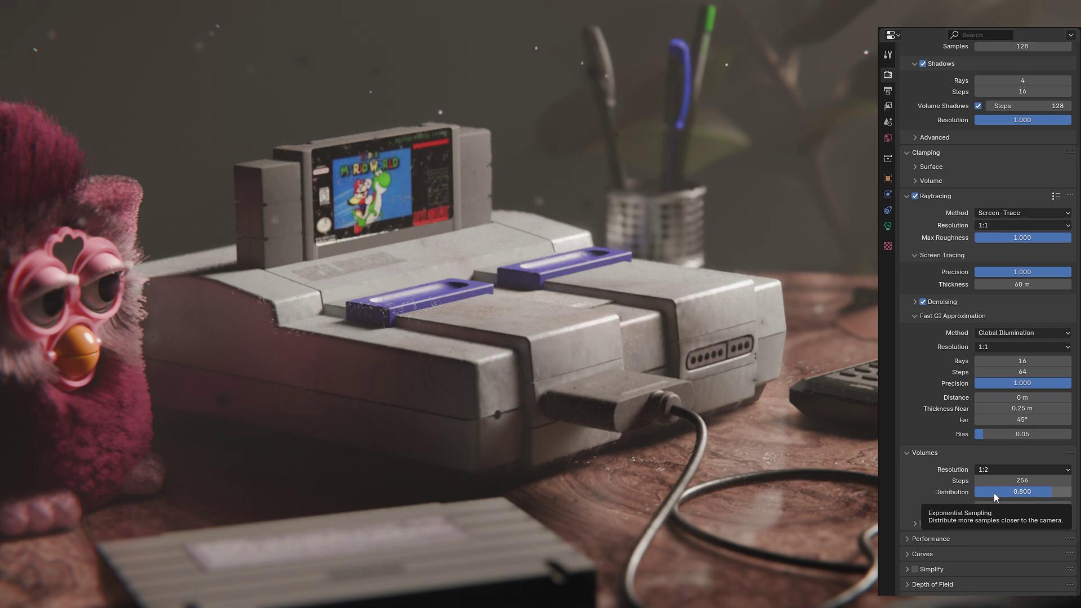
pyautogui.moveTo(994, 492); pyautogui.dragTo(1073, 496)
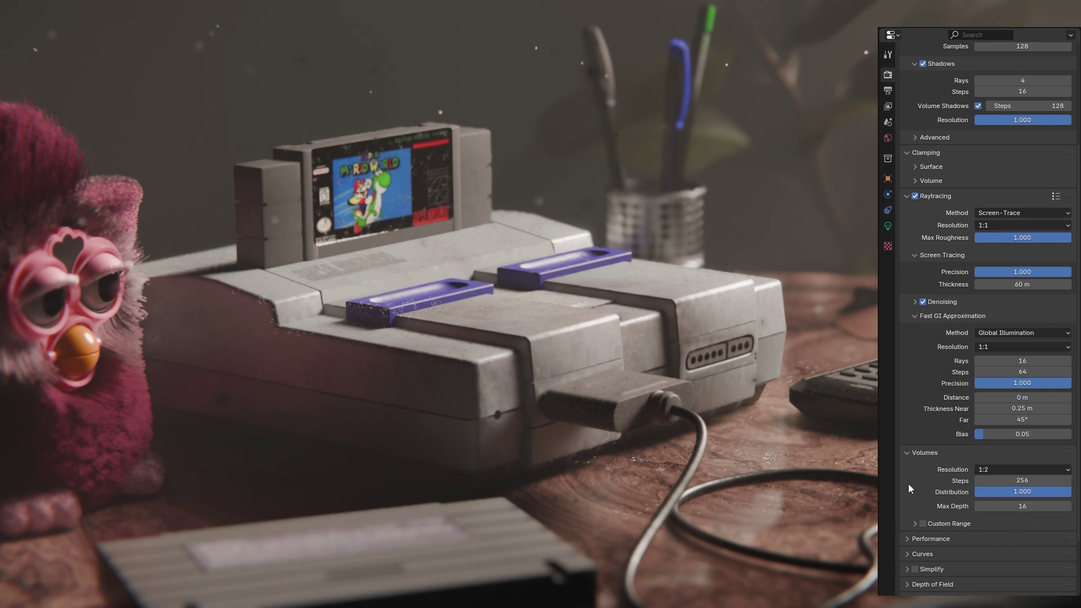
# - Expand Depth of Field and raise its Max Size from 100 px to 200 px
pyautogui.scroll(-3, 909, 483)
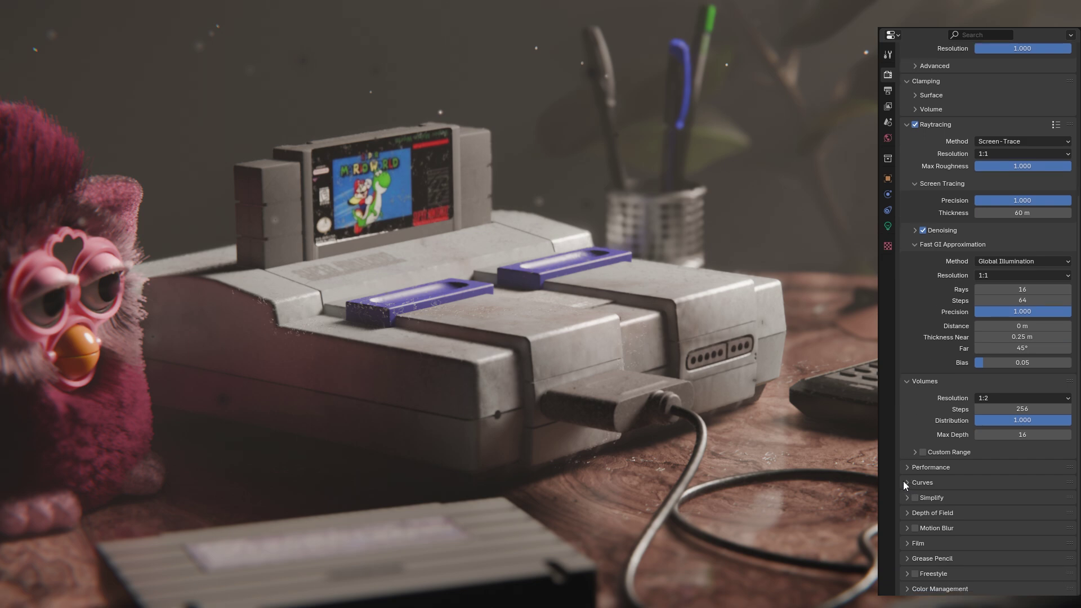
pyautogui.click(907, 512)
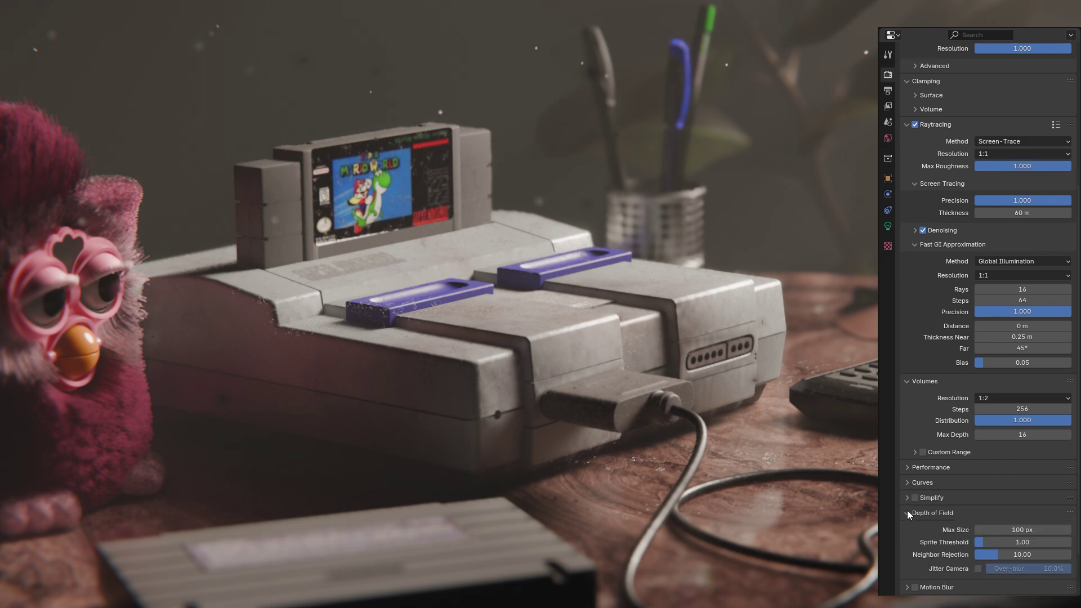
pyautogui.scroll(-3, 915, 482)
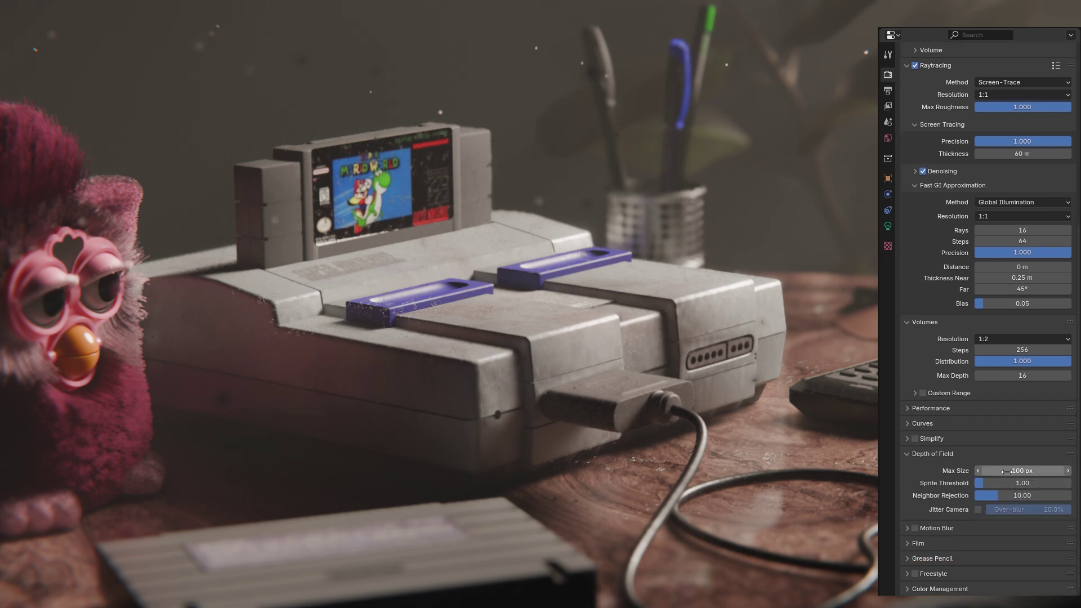
pyautogui.moveTo(1023, 471); pyautogui.dragTo(1050, 470)
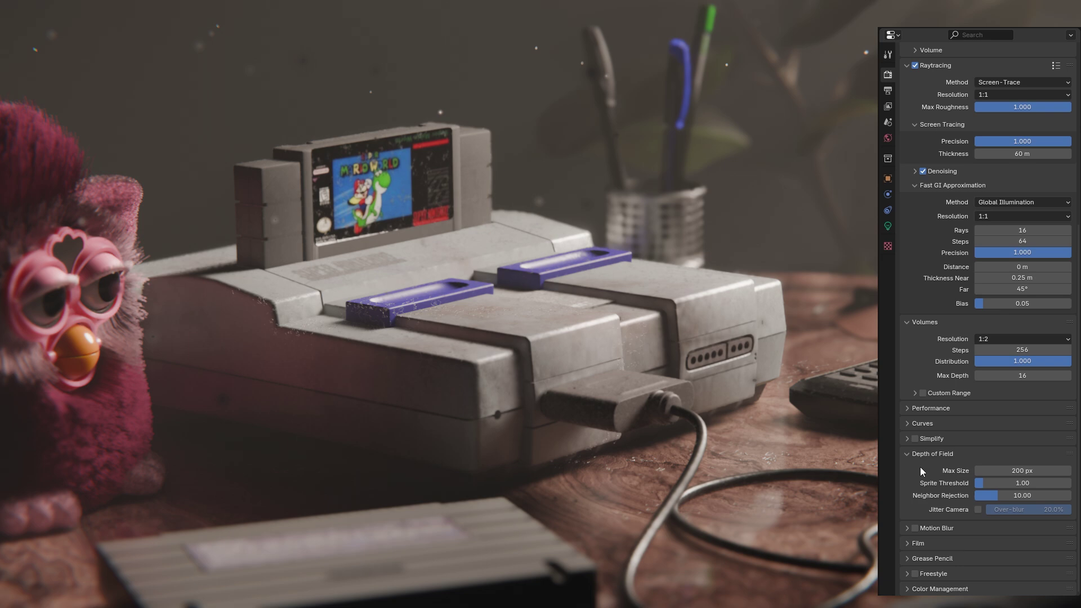
pyautogui.scroll(7, 921, 453)
pyautogui.scroll(1, 921, 457)
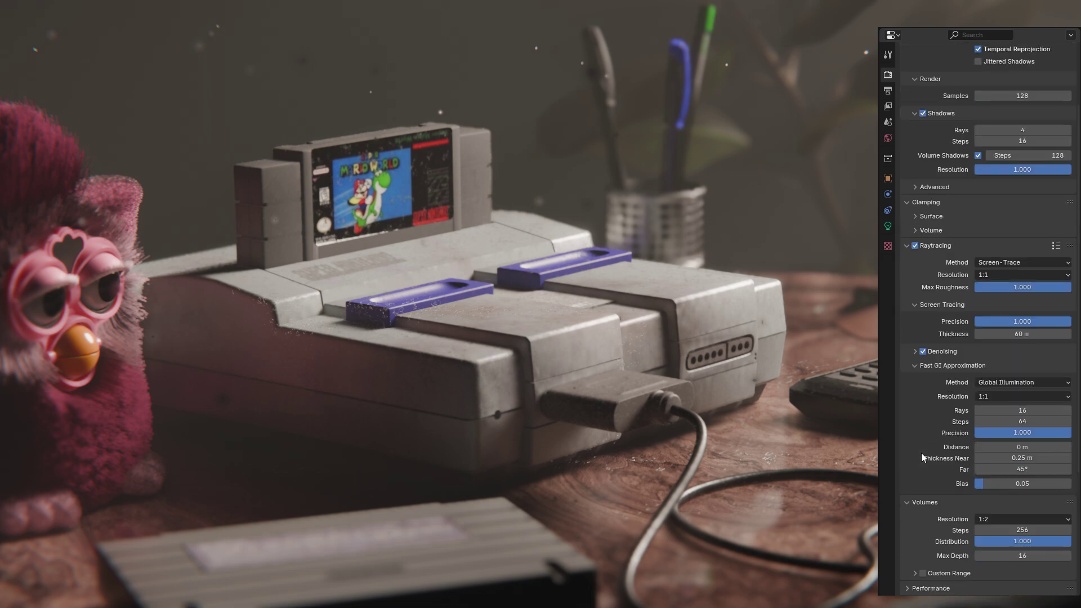
pyautogui.scroll(4, 922, 458)
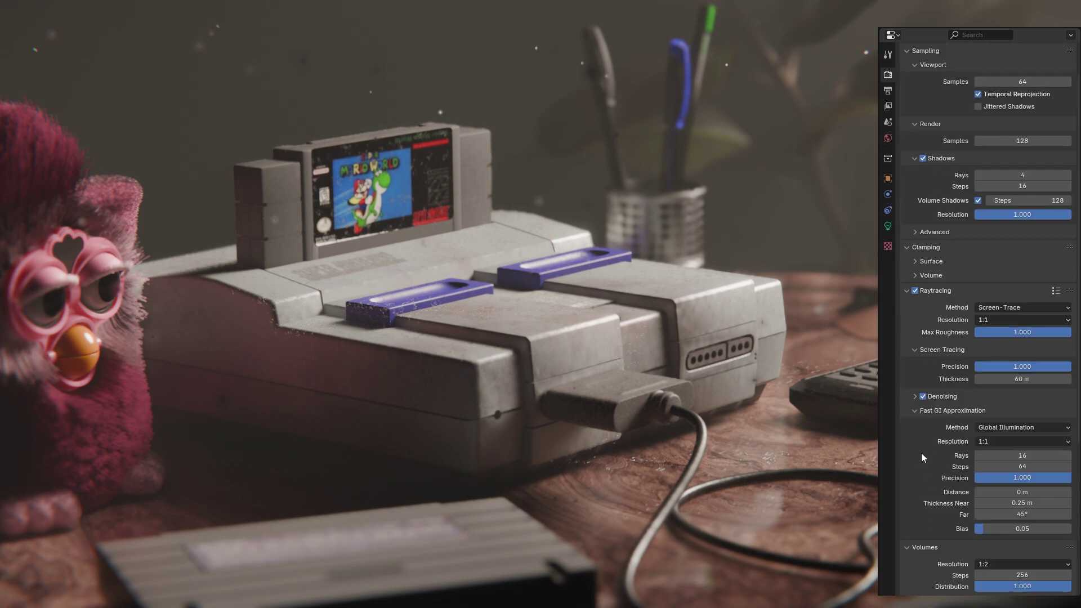
pyautogui.scroll(-9, 922, 454)
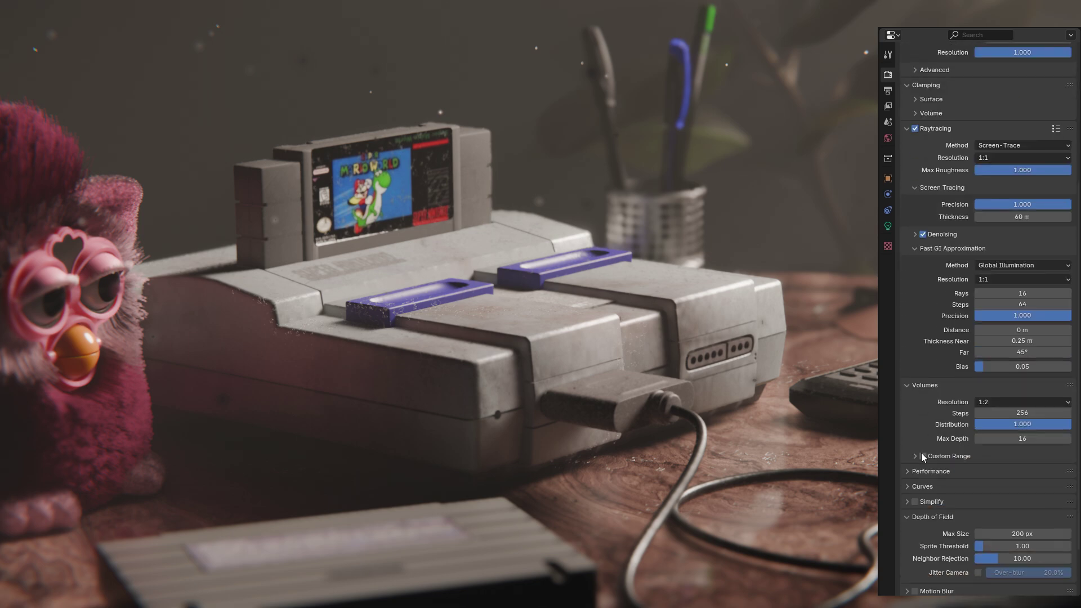
pyautogui.scroll(7, 922, 453)
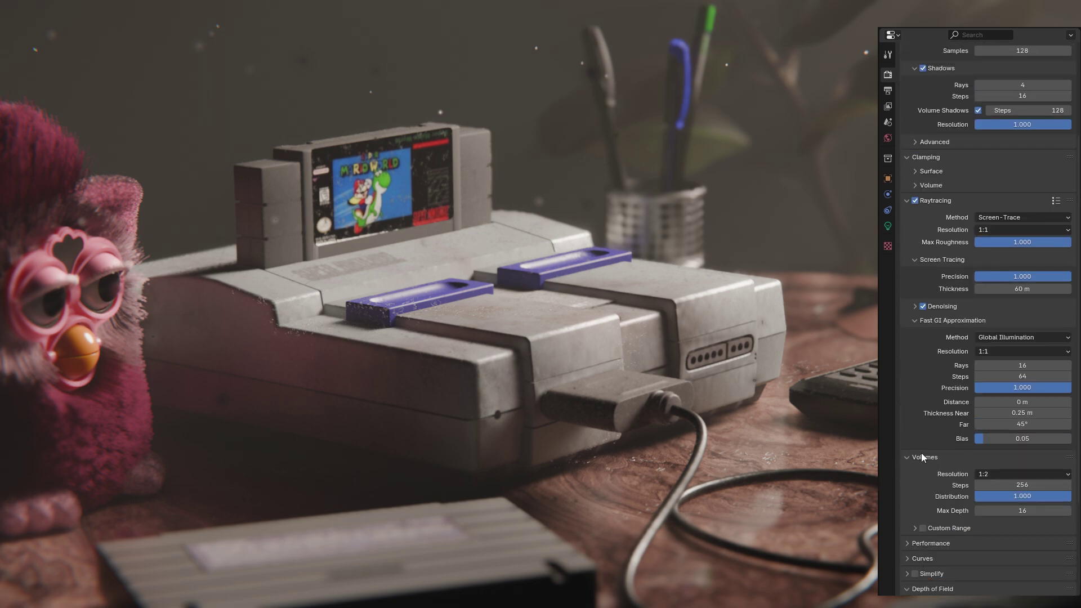
pyautogui.scroll(2, 922, 456)
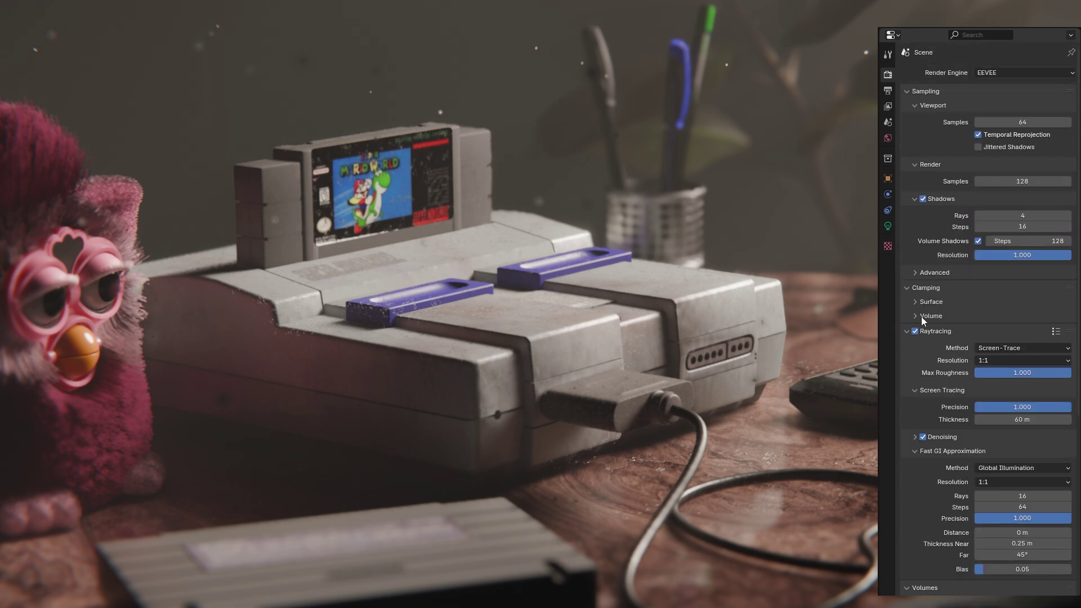